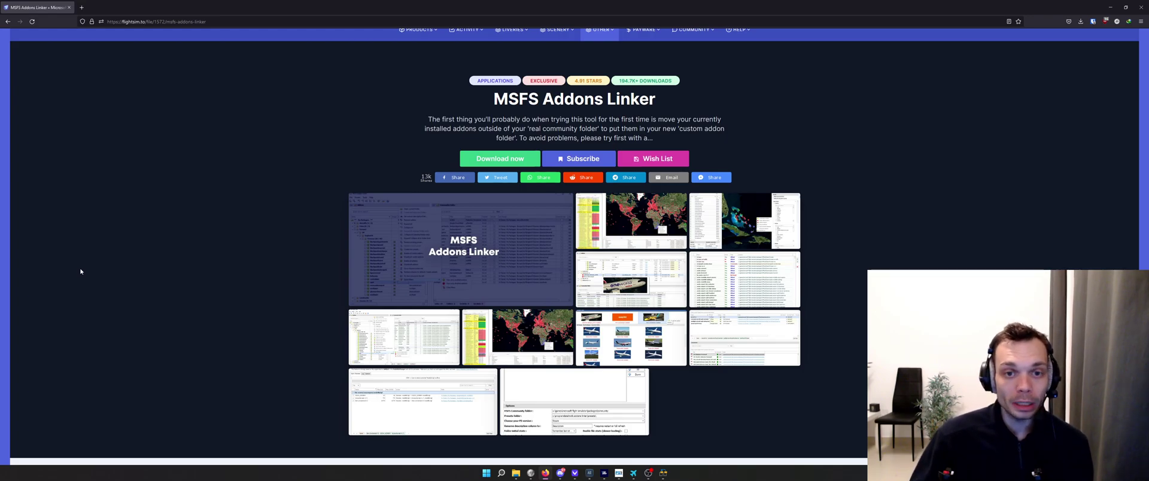
# Step: Switch to MSFS Addons Linker and check the MSFS Community folder path in its options
pyautogui.moveTo(663, 472)
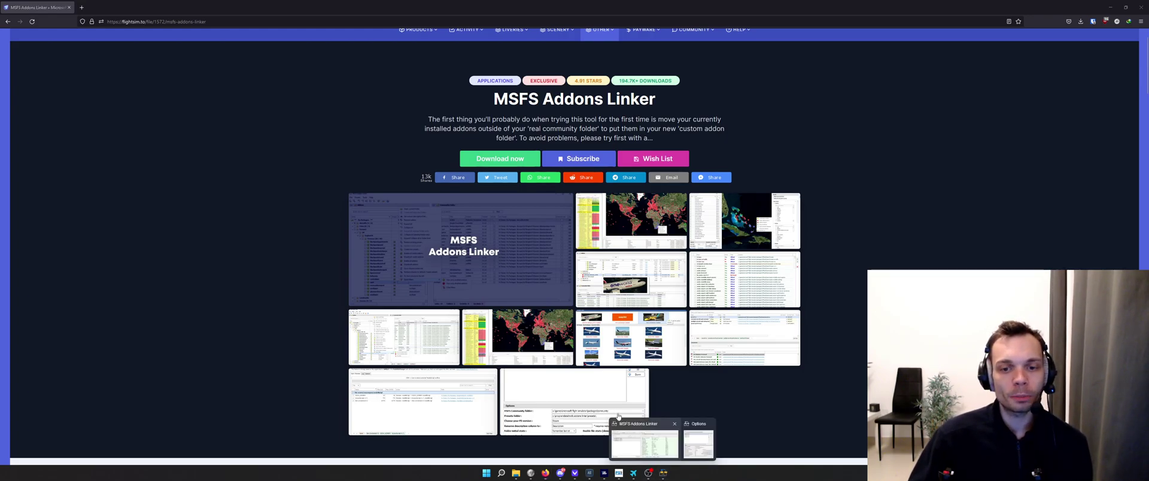
pyautogui.click(616, 437)
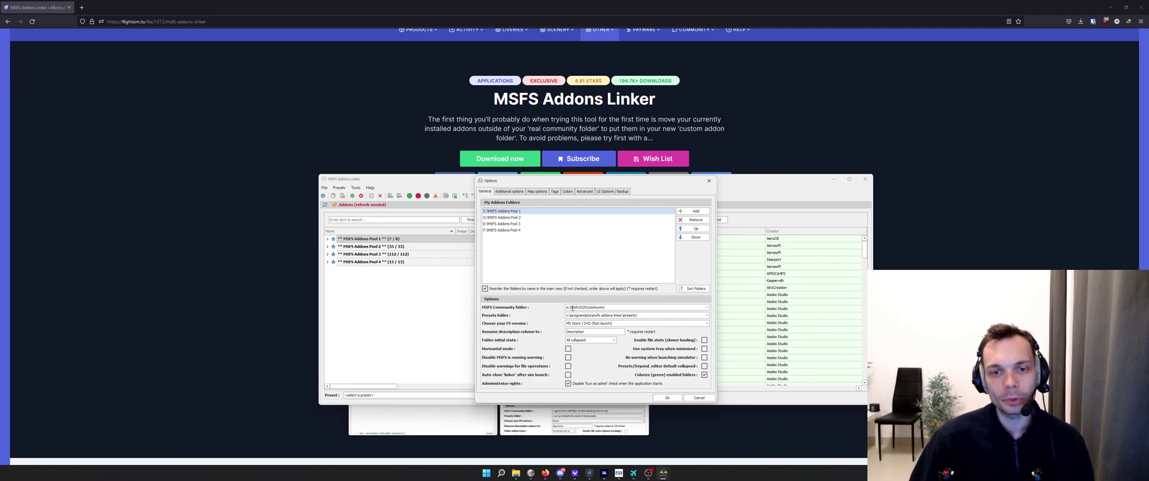
pyautogui.doubleClick(579, 307)
pyautogui.click(570, 307)
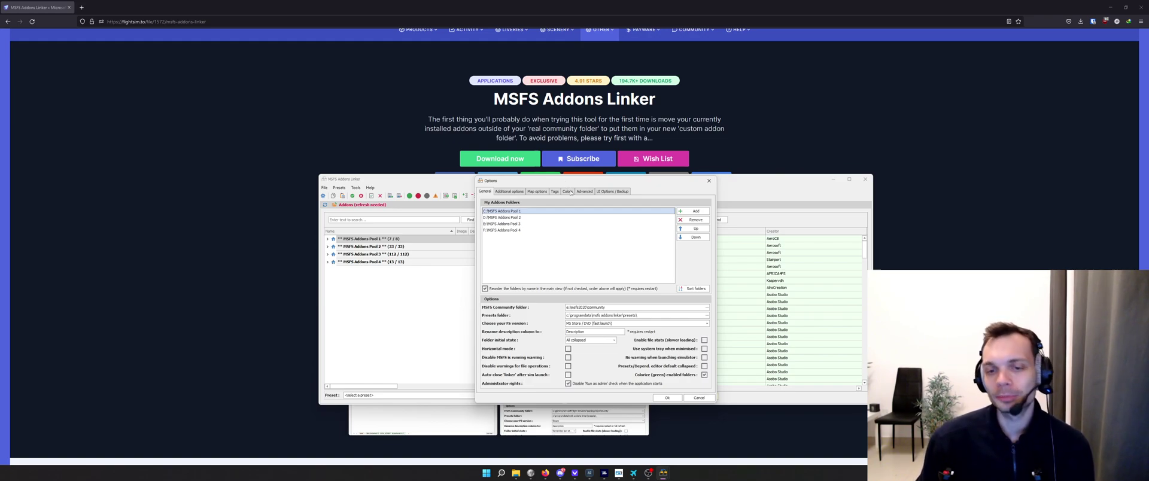
# Step: Accept the options and maximise the MSFS Addons Linker main window to show the full Community Folder list
pyautogui.click(666, 398)
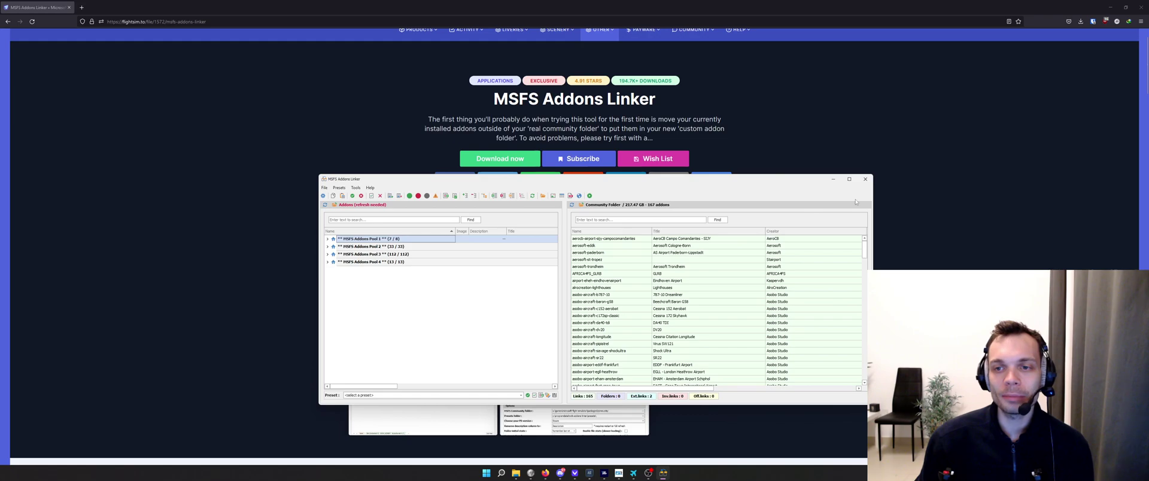
pyautogui.click(849, 180)
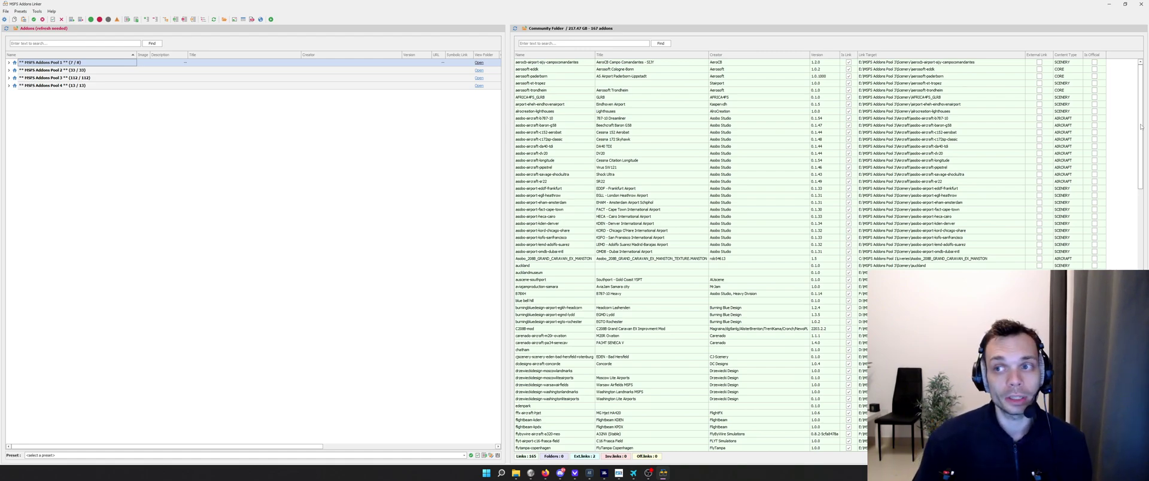
pyautogui.moveTo(1140, 126); pyautogui.dragTo(1147, 94)
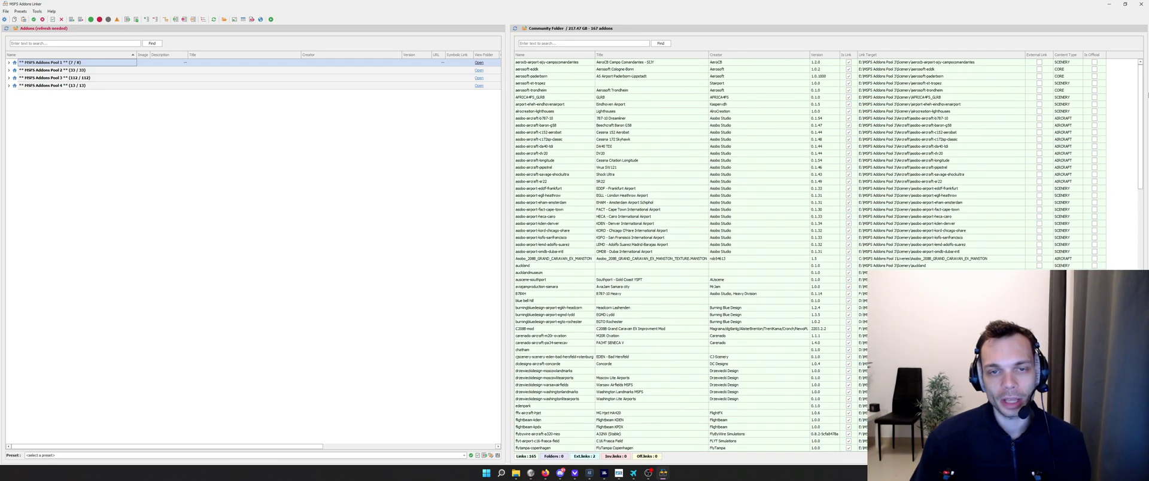
# Step: Examine the Aircraft, Liveries and scenery folders inside MSFS Addons Pool 1, collapsing them again when done
pyautogui.click(8, 62)
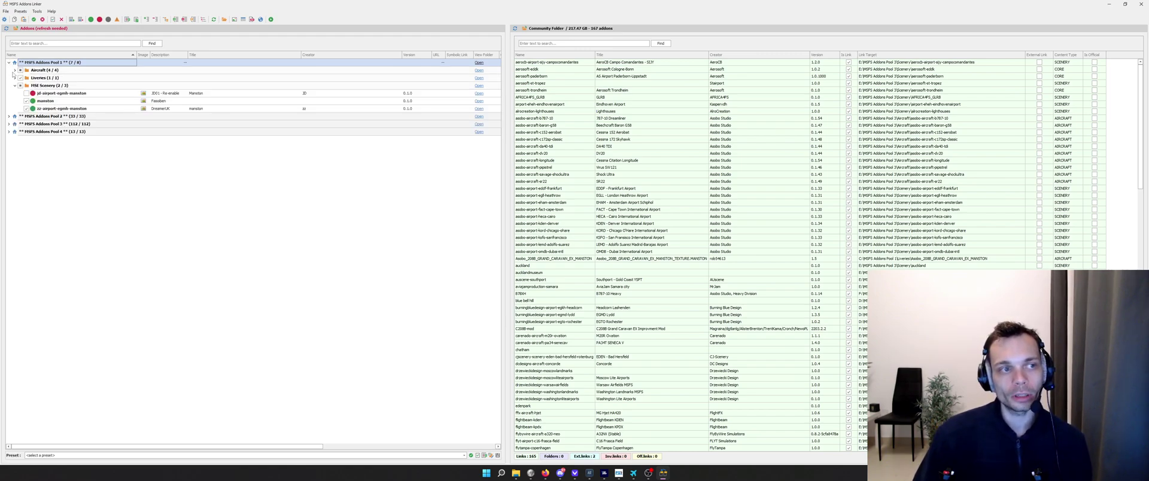
pyautogui.click(15, 70)
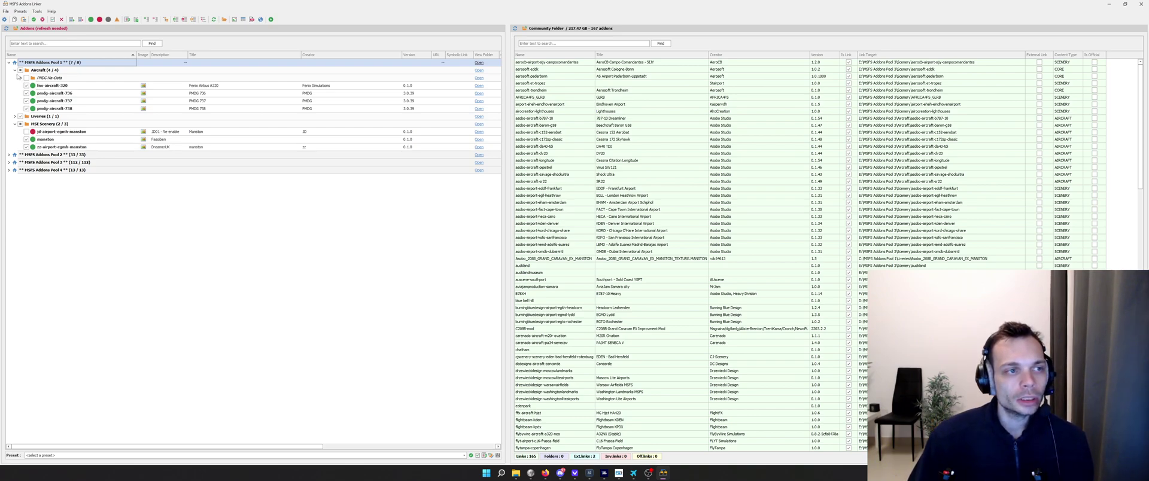
pyautogui.click(15, 70)
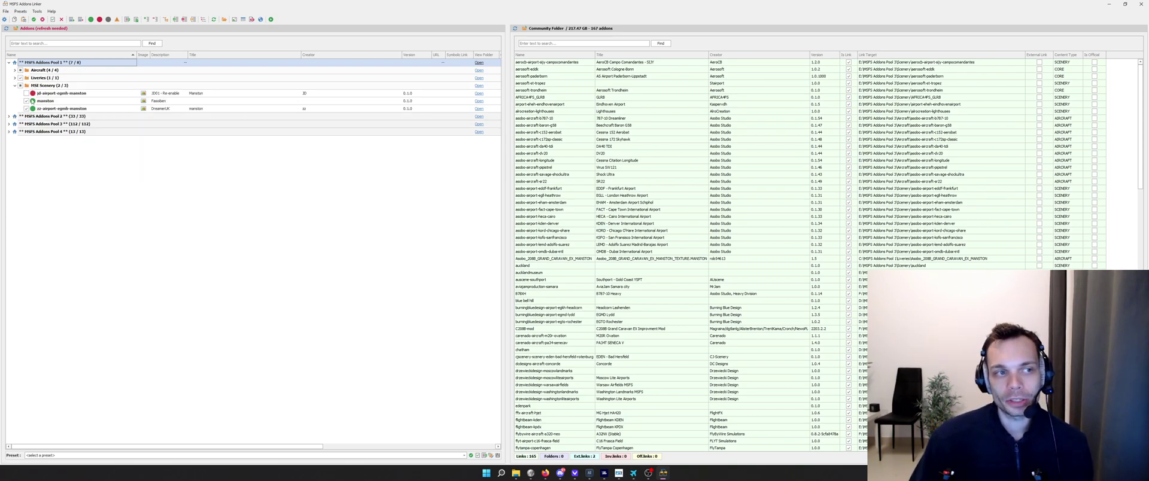
pyautogui.click(14, 78)
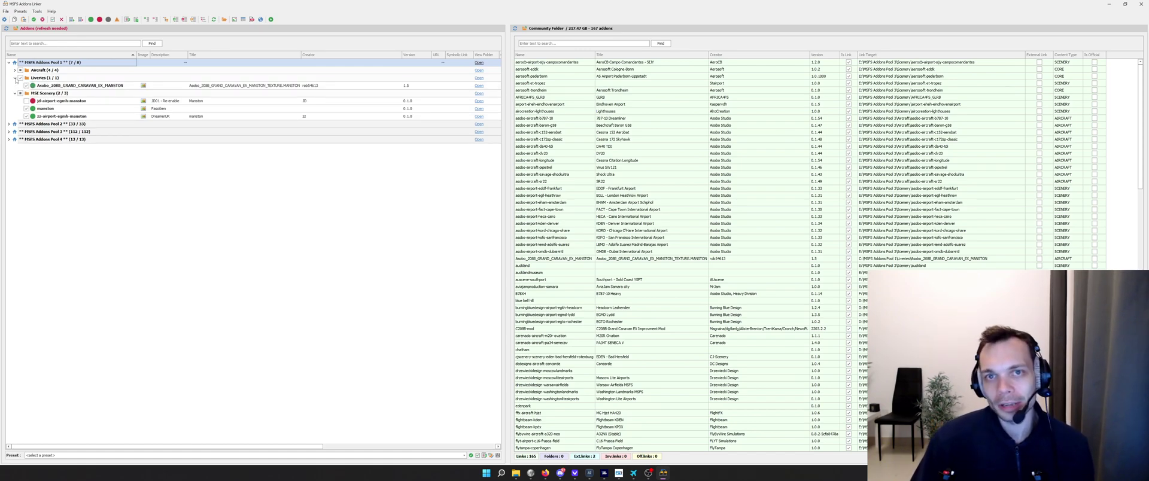
pyautogui.click(15, 78)
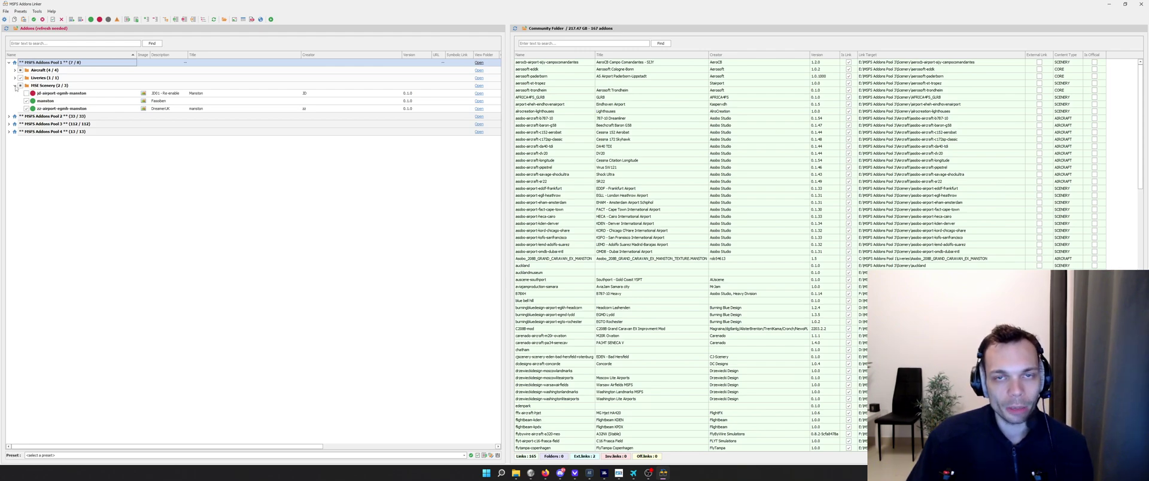
pyautogui.click(15, 85)
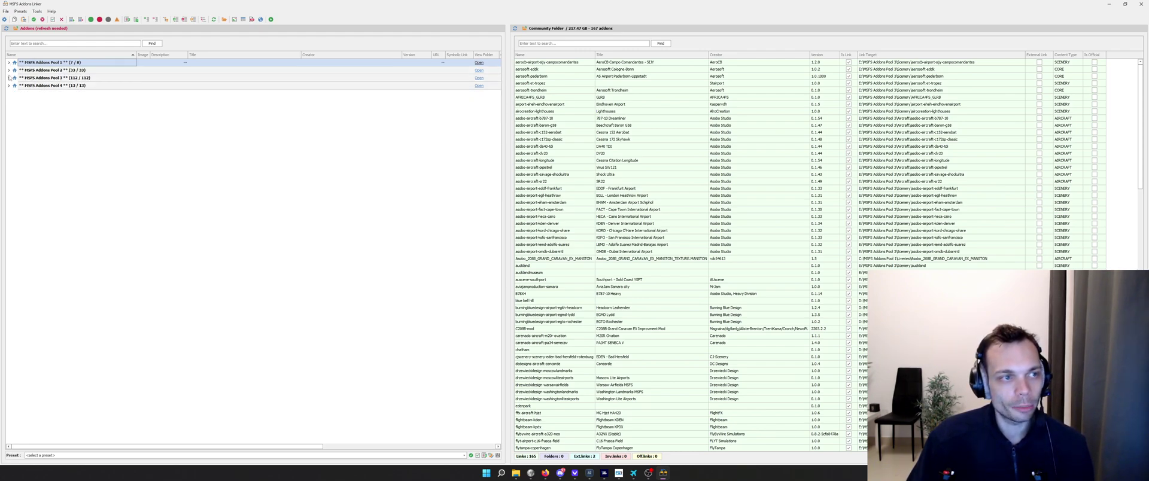
# Step: Examine the category folders inside MSFS Addons Pool 2, Pool 3 and Pool 4, collapsing each pool again
pyautogui.click(8, 70)
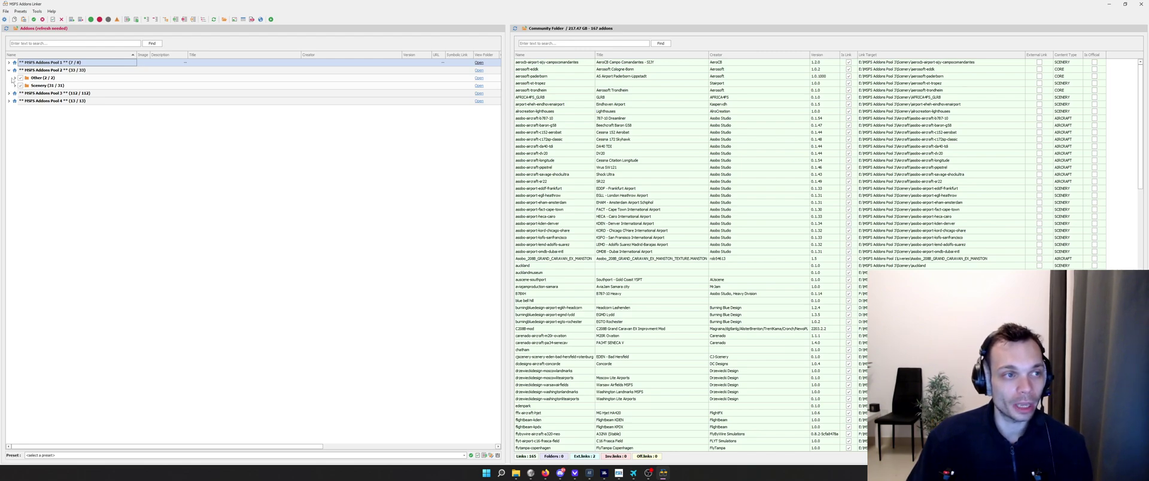
pyautogui.click(8, 70)
pyautogui.click(9, 78)
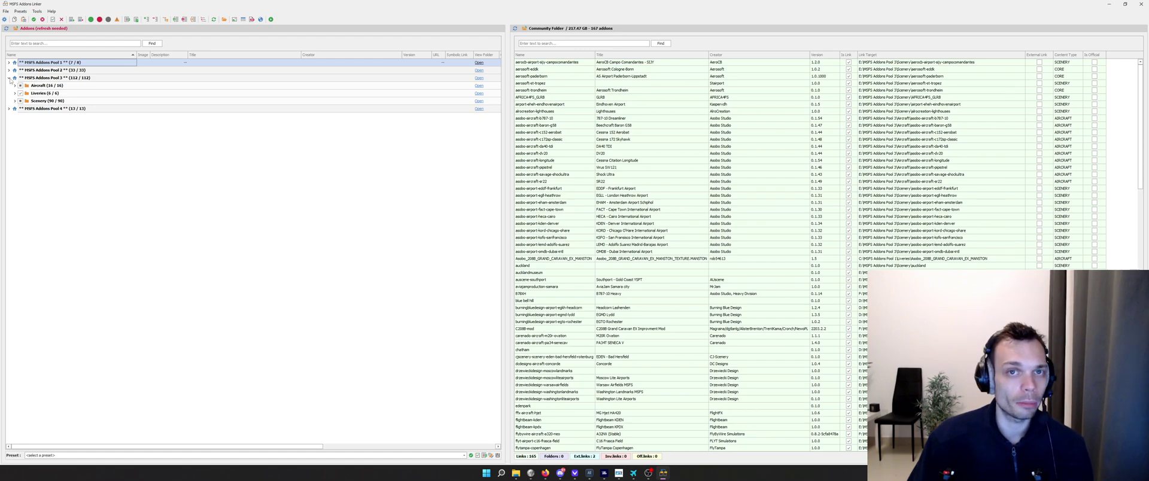
pyautogui.click(8, 78)
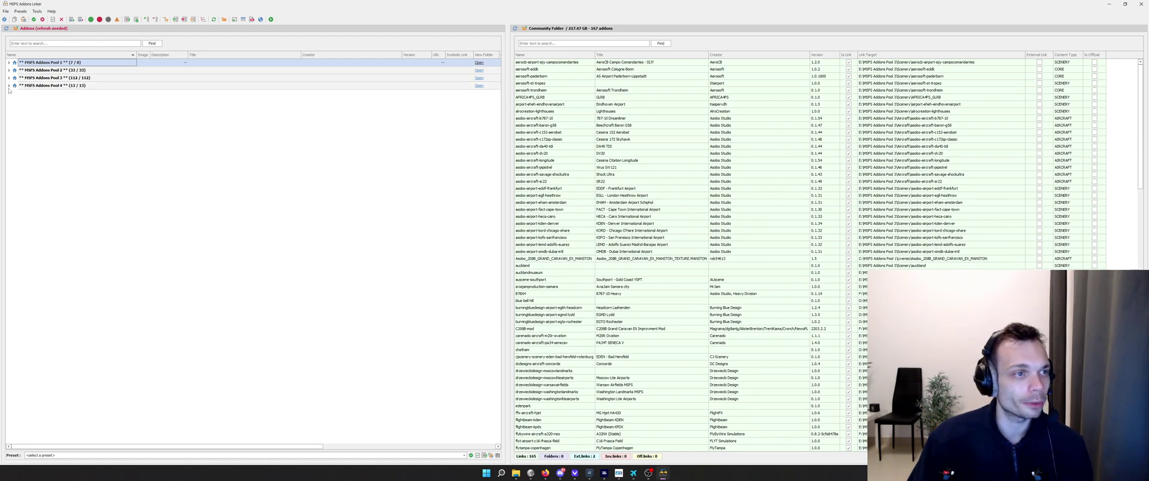
pyautogui.click(9, 85)
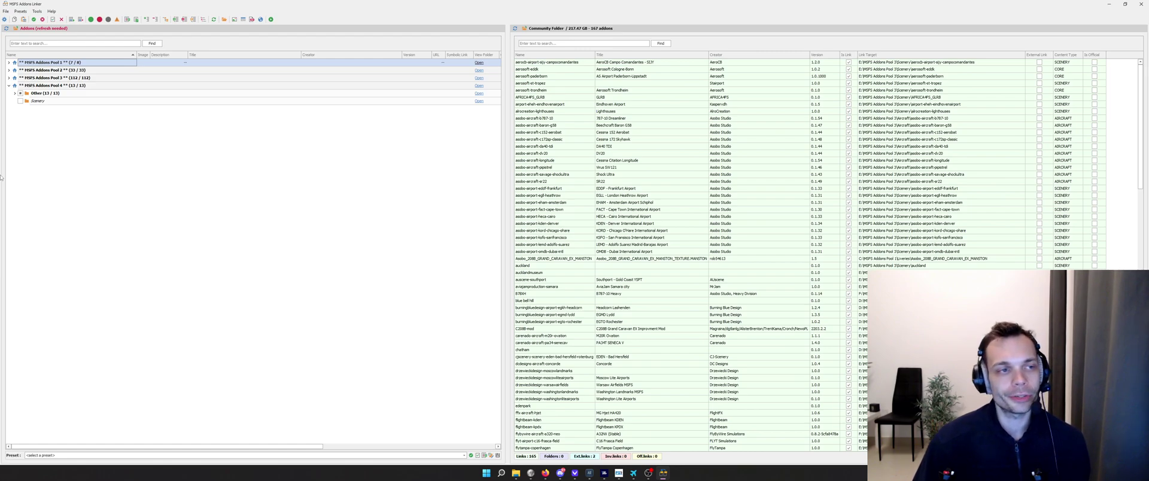
pyautogui.click(14, 86)
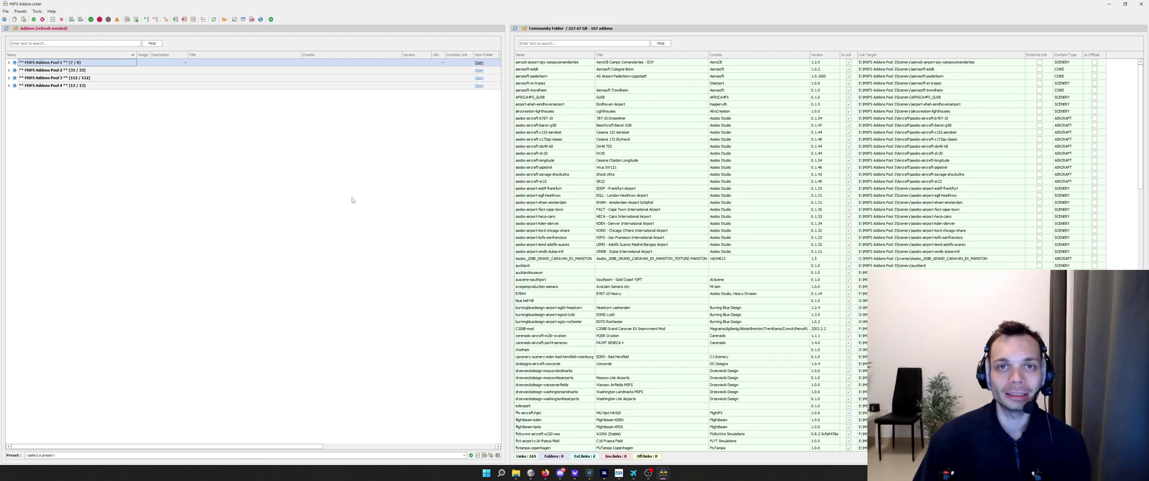
# Step: Expand the Aircraft folder of MSFS Addons Pool 1 and switch to the Community folder window in File Explorer
pyautogui.click(8, 63)
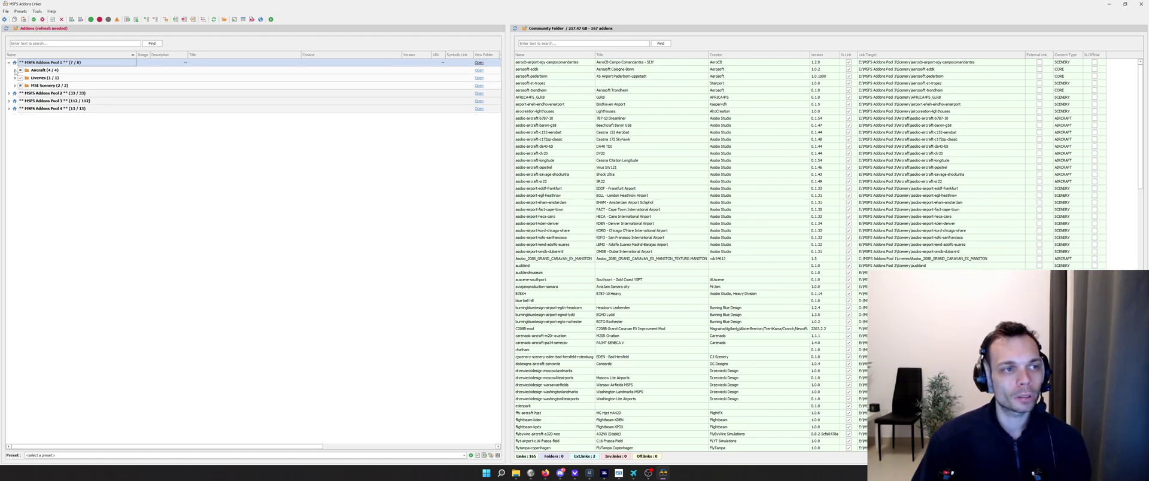
pyautogui.click(15, 71)
pyautogui.moveTo(517, 474)
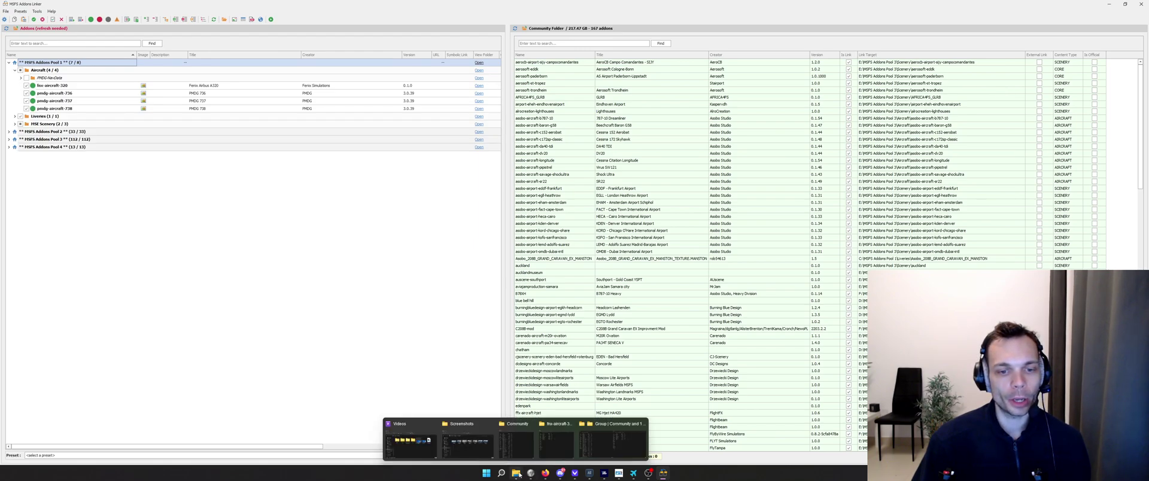
pyautogui.click(529, 444)
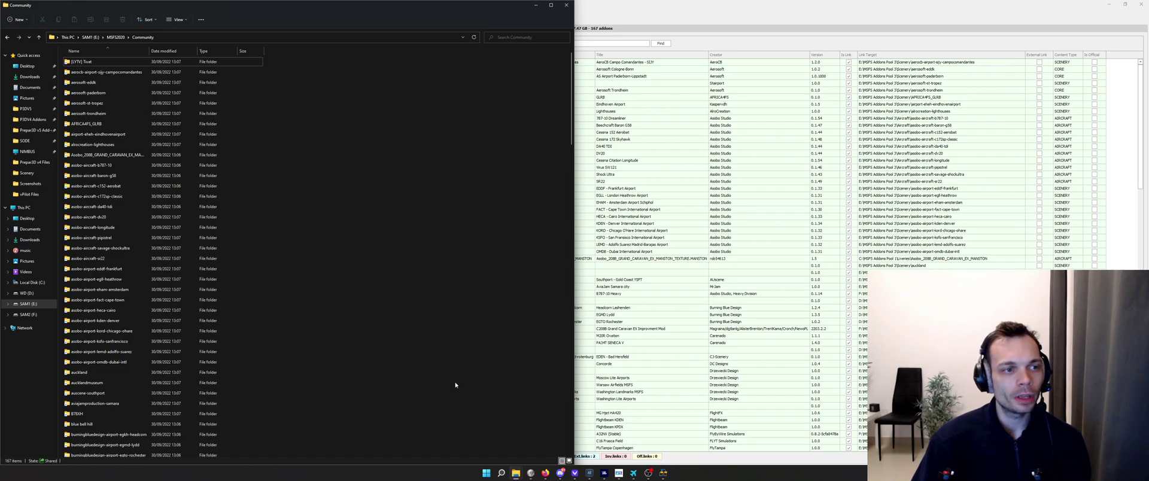
# Step: Find the fnx-aircraft-320 folder in the MSFS2020 Community folder and open it
pyautogui.moveTo(440, 379); pyautogui.dragTo(144, 318)
pyautogui.click(84, 250)
pyautogui.click(79, 211)
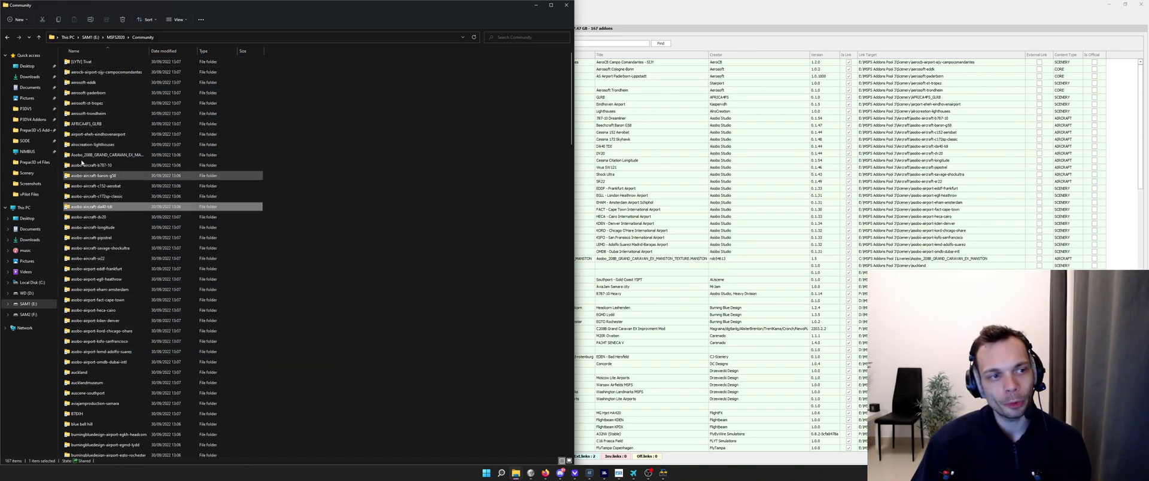
pyautogui.click(326, 261)
pyautogui.scroll(-2, 226, 256)
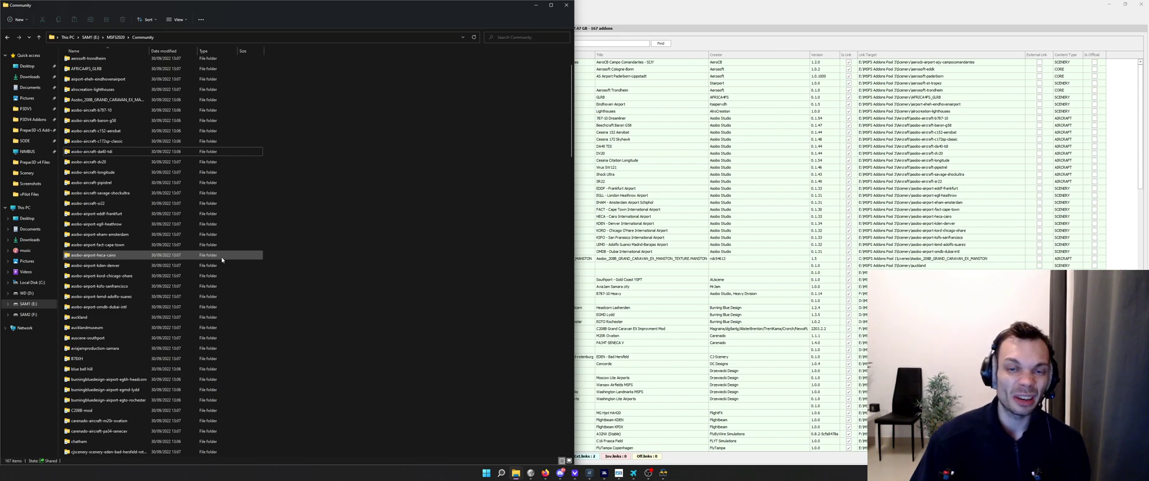
pyautogui.scroll(2, 305, 311)
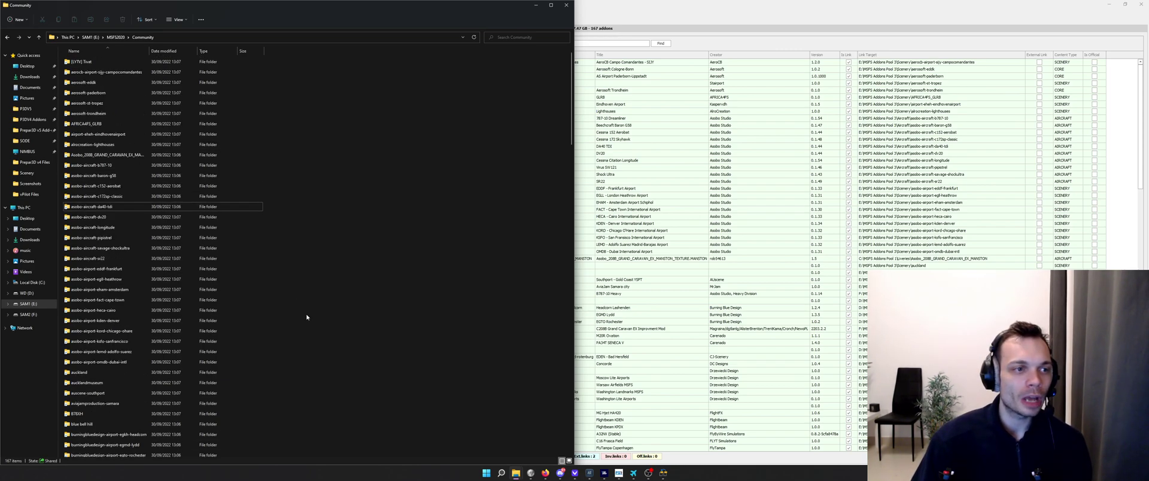
pyautogui.press('f')
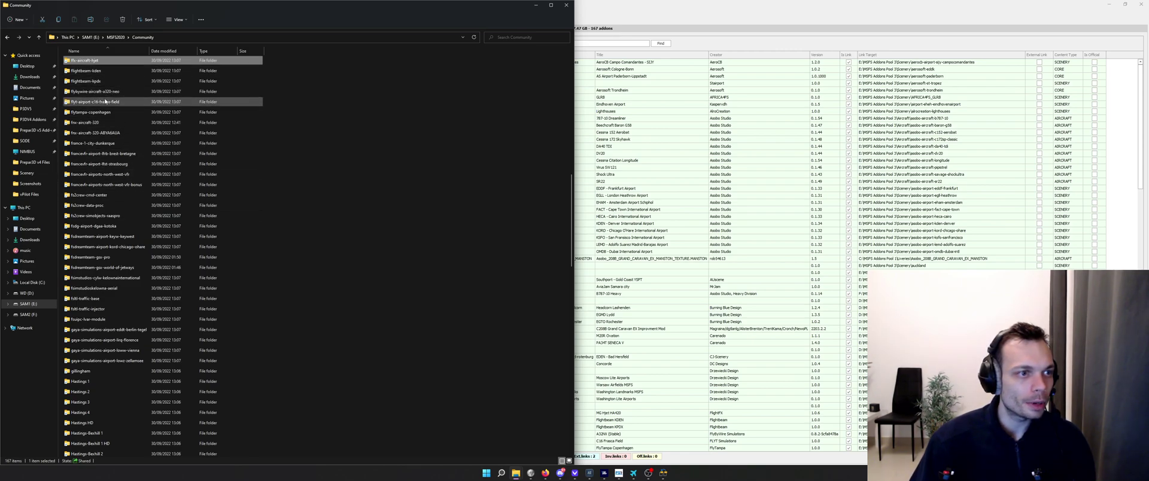
pyautogui.doubleClick(90, 122)
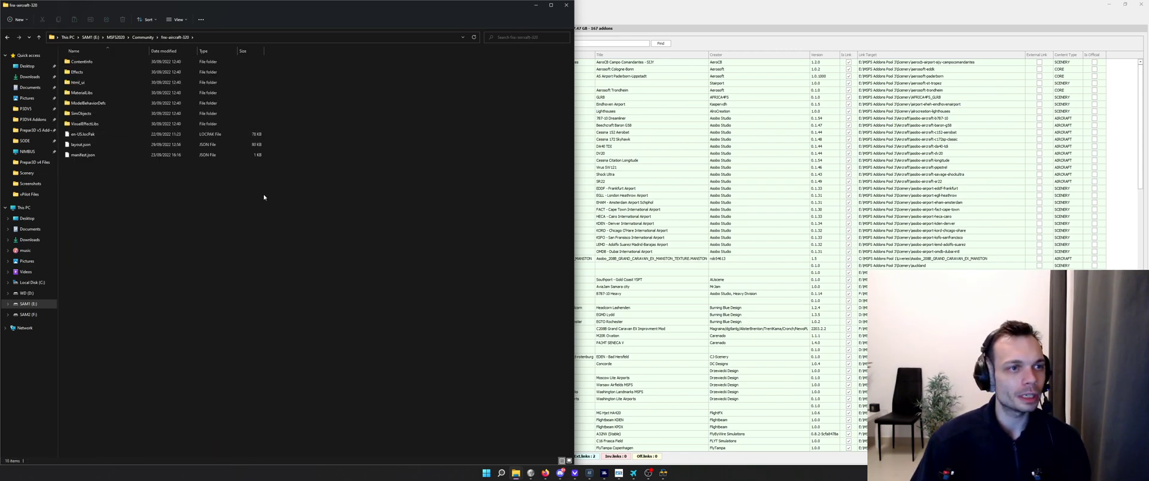
# Step: Examine the files and folders inside the Community copy of fnx-aircraft-320, highlighting them all and clearing the selection
pyautogui.moveTo(483, 264); pyautogui.dragTo(407, 202)
pyautogui.hotkey('ctrl', 'a')
pyautogui.click(295, 194)
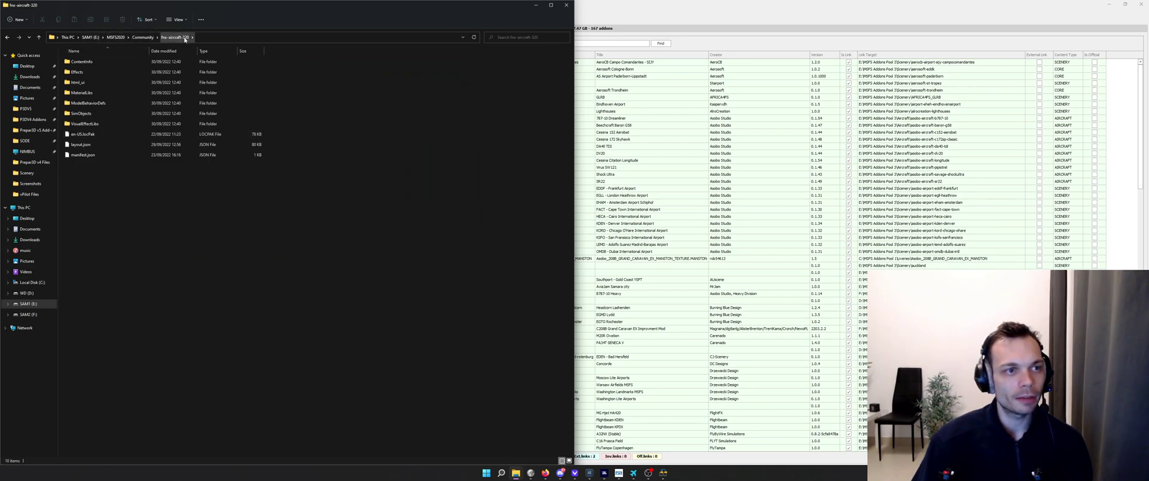
pyautogui.moveTo(449, 256); pyautogui.dragTo(299, 147)
pyautogui.hotkey('ctrl', 'a')
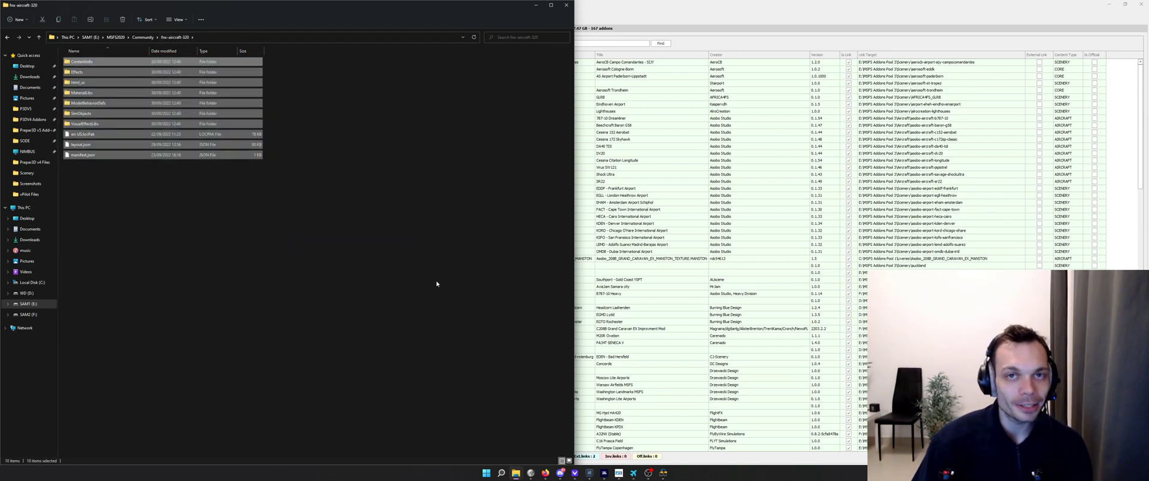
pyautogui.click(436, 284)
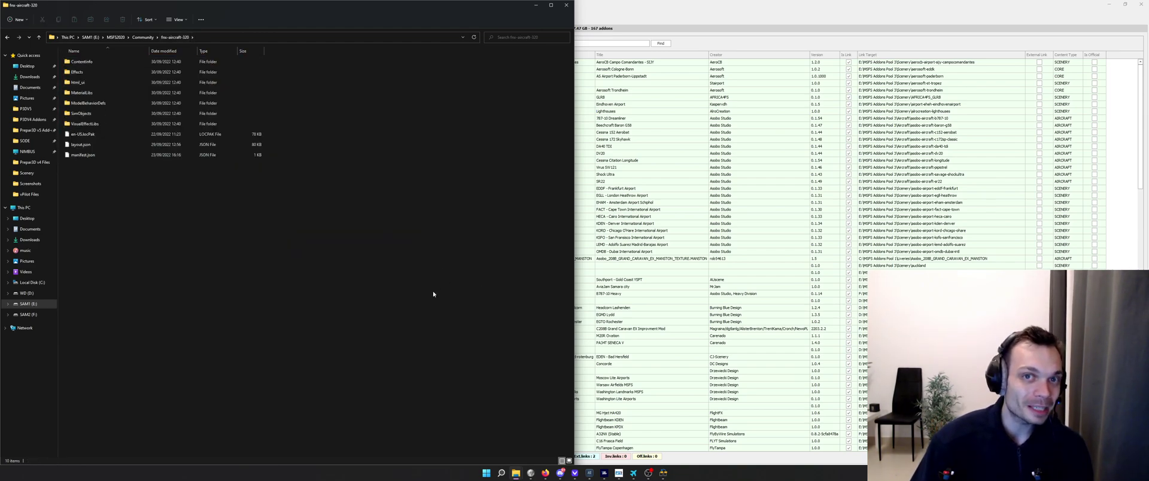
# Step: Open a second File Explorer window beside the first and go to C:\MSFS Addons Pool 1\Aircraft\fnx-aircraft-320
pyautogui.rightClick(517, 476)
pyautogui.click(513, 435)
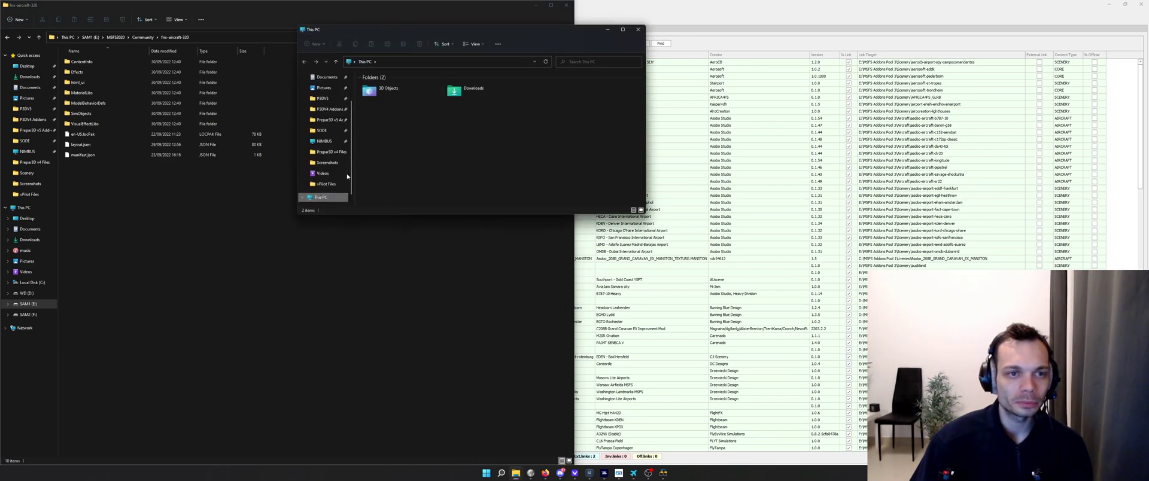
pyautogui.press('super+Right')
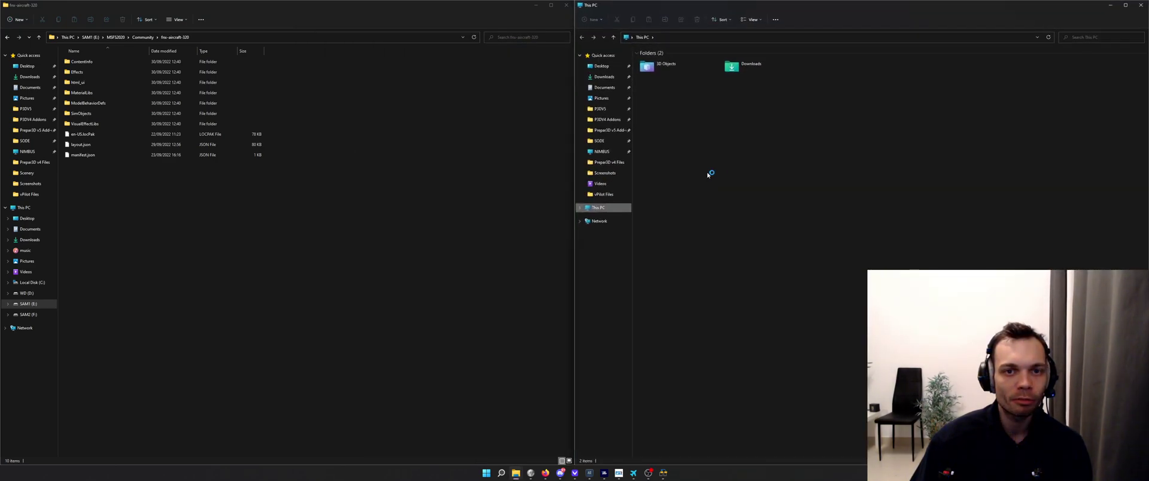
pyautogui.doubleClick(671, 113)
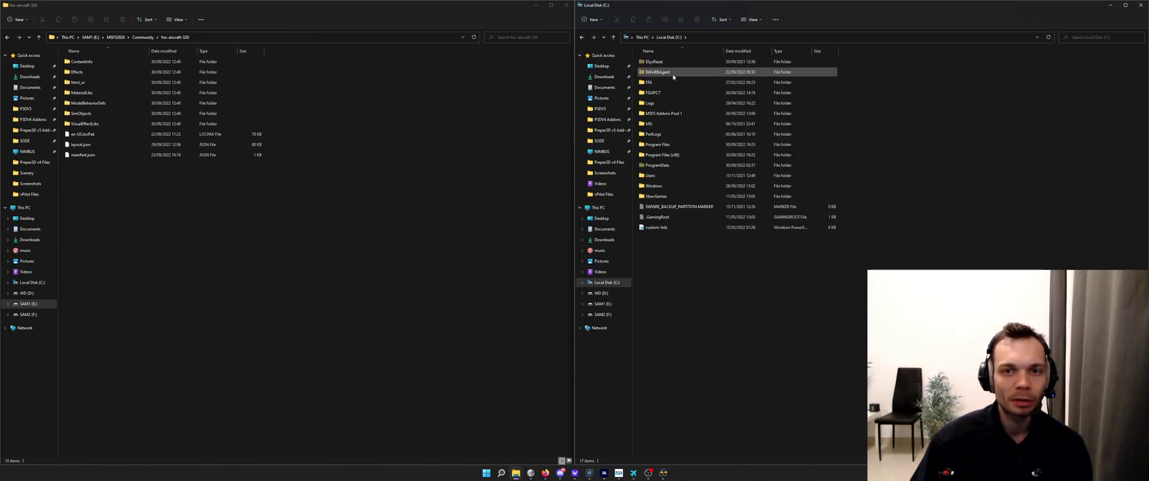
pyautogui.doubleClick(670, 113)
pyautogui.doubleClick(676, 62)
pyautogui.doubleClick(689, 62)
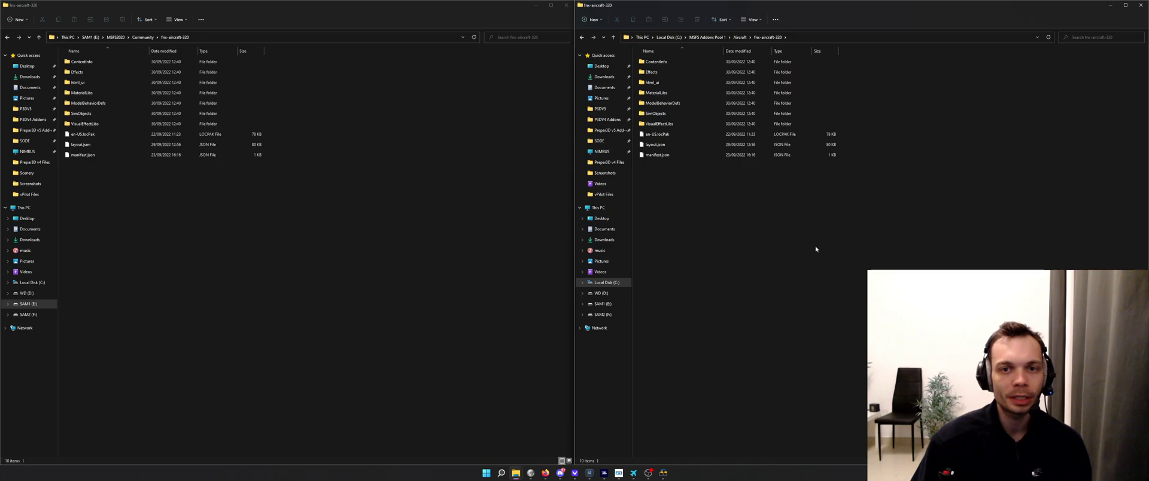
# Step: Compare the contents of the two fnx-aircraft-320 folders by highlighting all items in each
pyautogui.click(228, 210)
pyautogui.hotkey('ctrl', 'a')
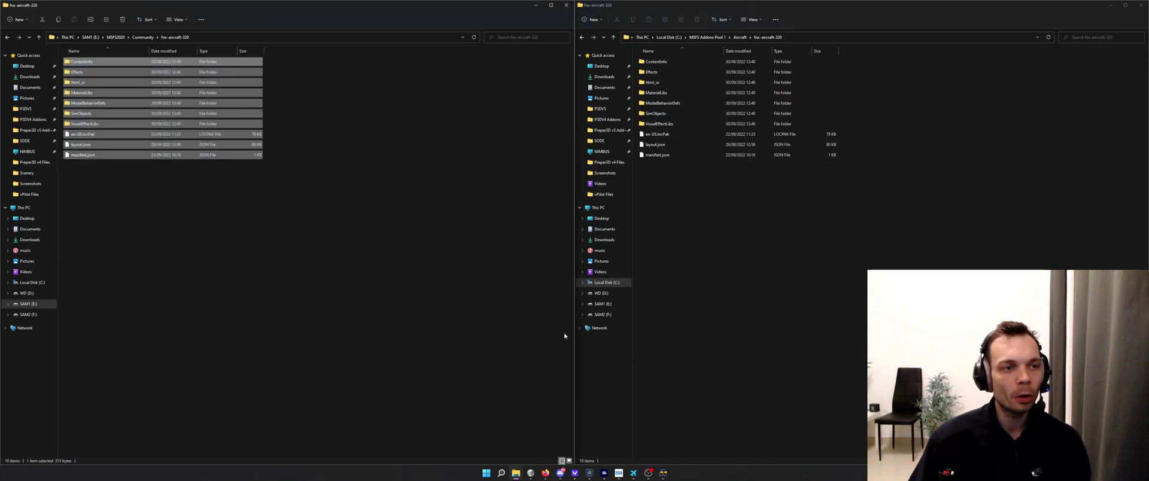
pyautogui.click(781, 261)
pyautogui.hotkey('ctrl', 'a')
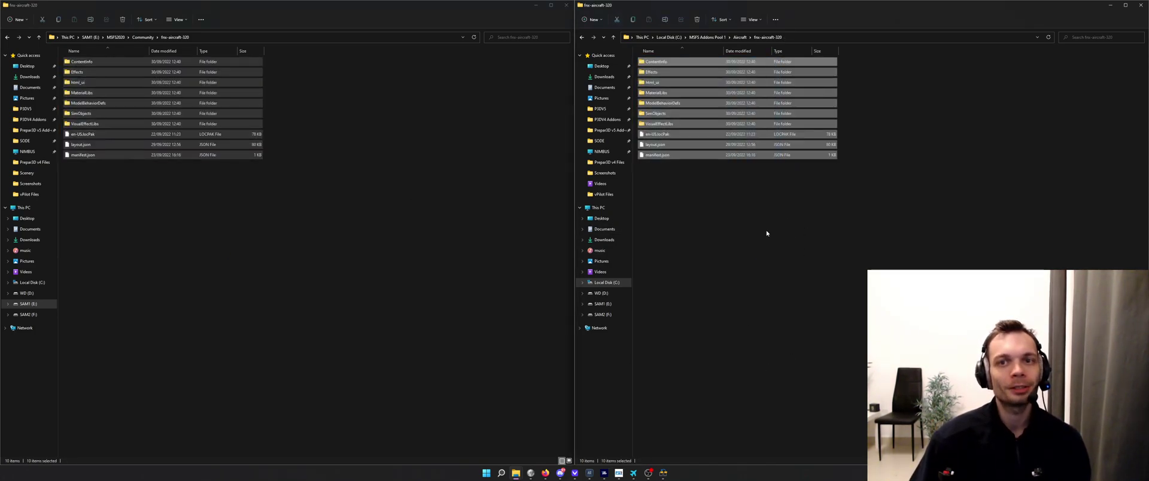
pyautogui.click(758, 237)
# Step: Create a default-named text document in the pool copy of fnx-aircraft-320 and select it in both folder windows to compare them
pyautogui.rightClick(719, 209)
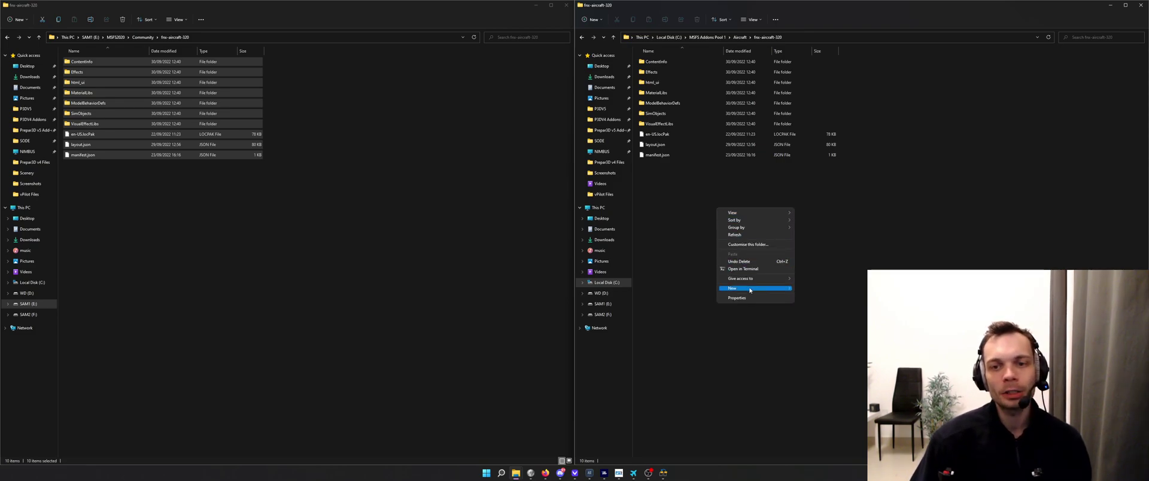
pyautogui.moveTo(755, 288)
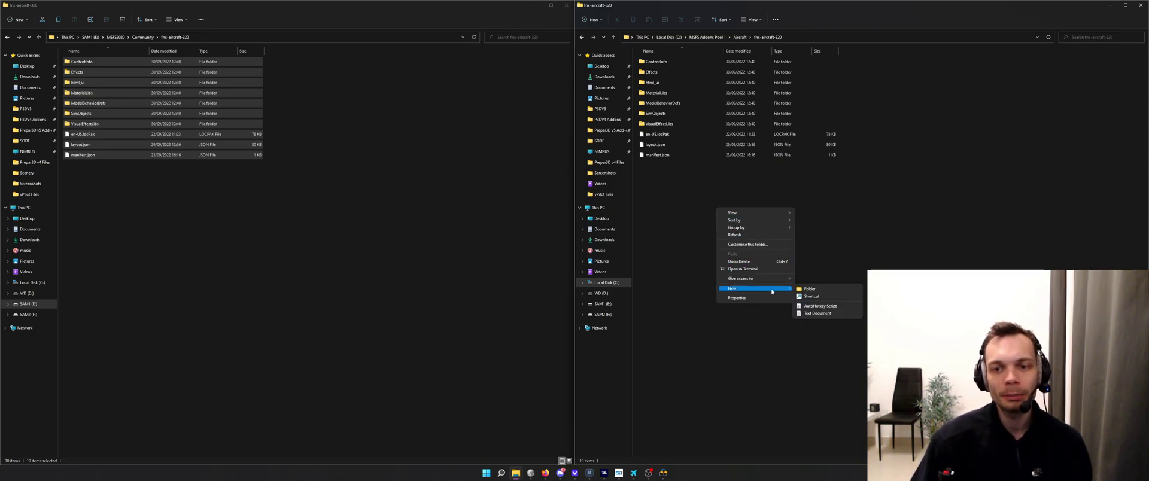
pyautogui.click(848, 314)
pyautogui.press('Return')
pyautogui.moveTo(226, 200); pyautogui.dragTo(146, 163)
pyautogui.click(663, 165)
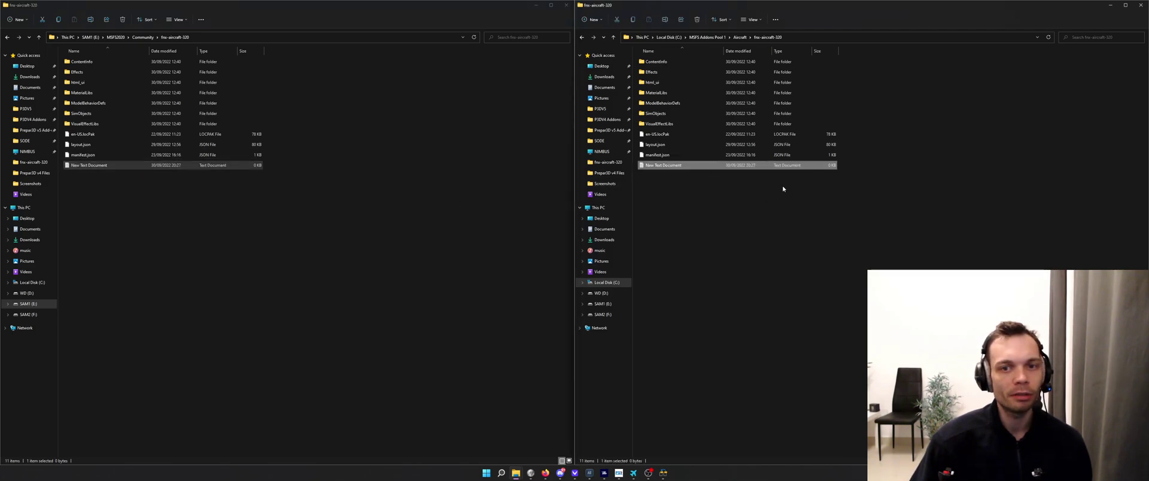
# Step: Delete the new text document from the fnx-aircraft-320 folder
pyautogui.click(360, 201)
pyautogui.hotkey('alt', 'Tab')
pyautogui.press('Delete')
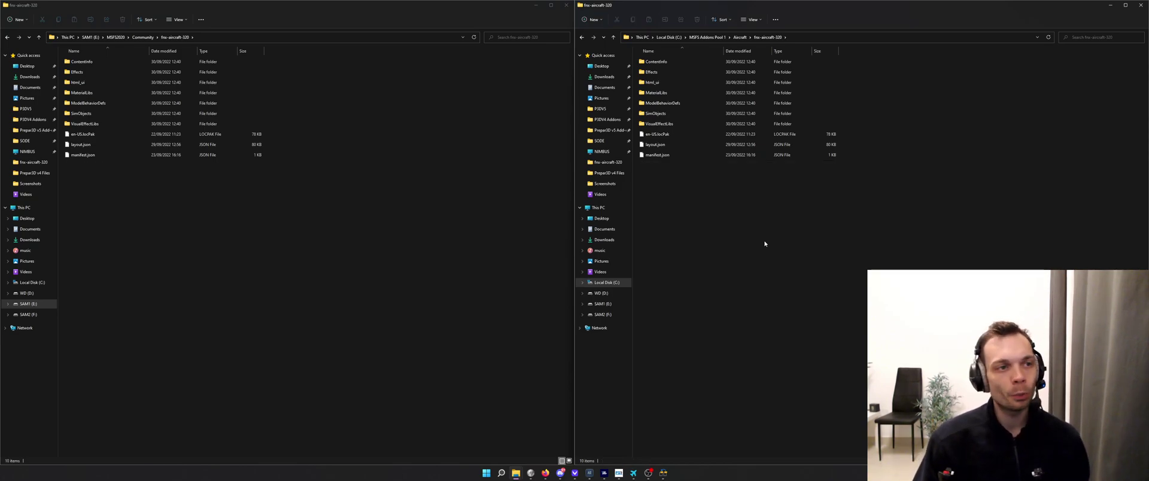
# Step: Highlight all items in the Community copy of fnx-aircraft-320 and close both File Explorer windows
pyautogui.moveTo(296, 269); pyautogui.dragTo(119, 59)
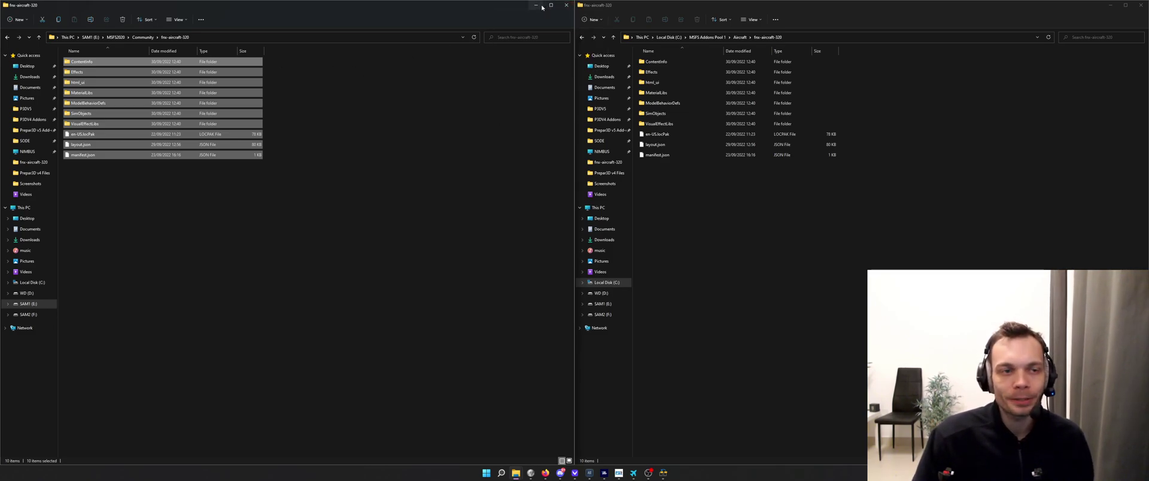
pyautogui.click(566, 5)
pyautogui.click(1139, 5)
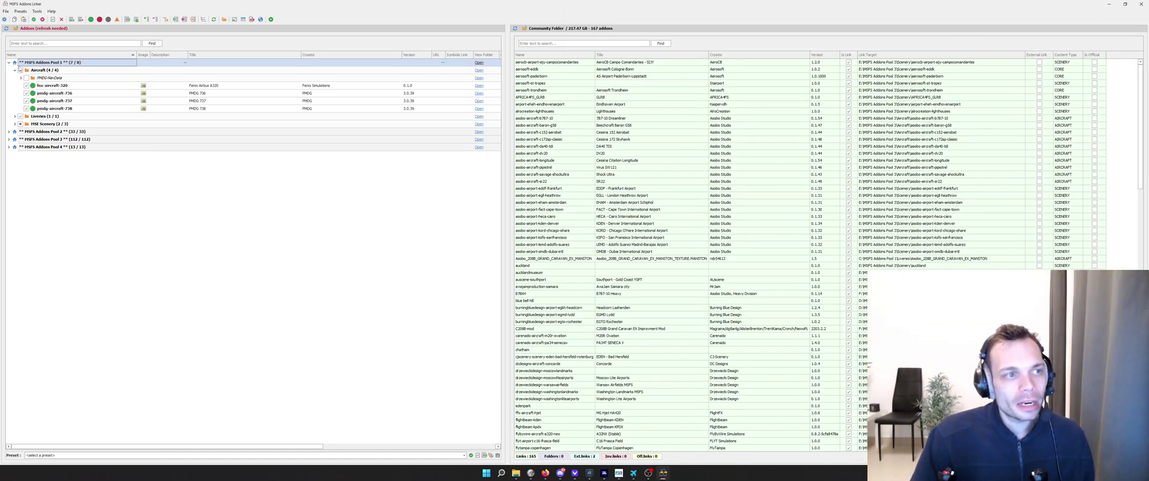
# Step: Examine the PMDG NavData subfolders under Aircraft in MSFS Addons Pool 1, collapse Aircraft, and expand MSE Scenery to view its addons
pyautogui.click(20, 77)
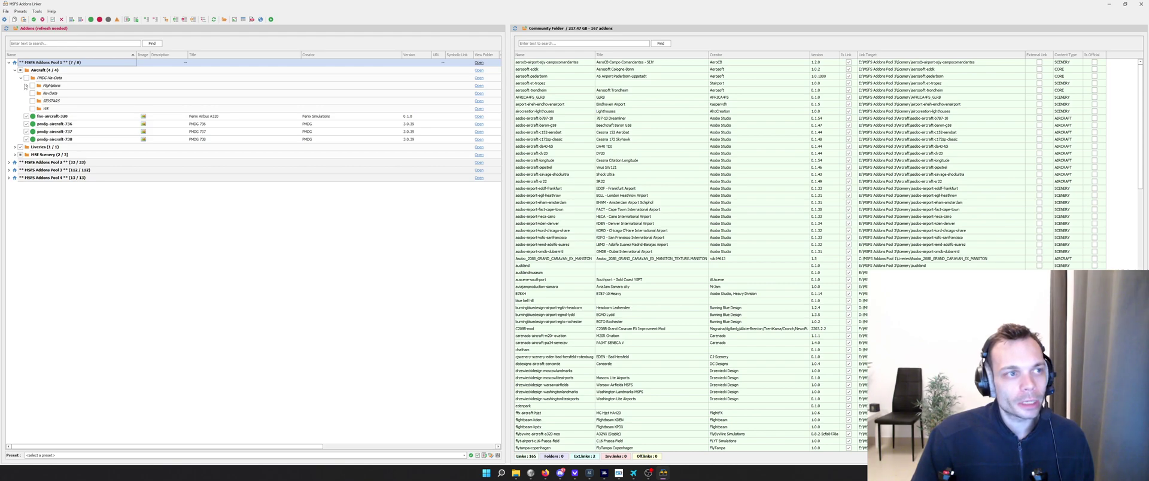
pyautogui.click(25, 86)
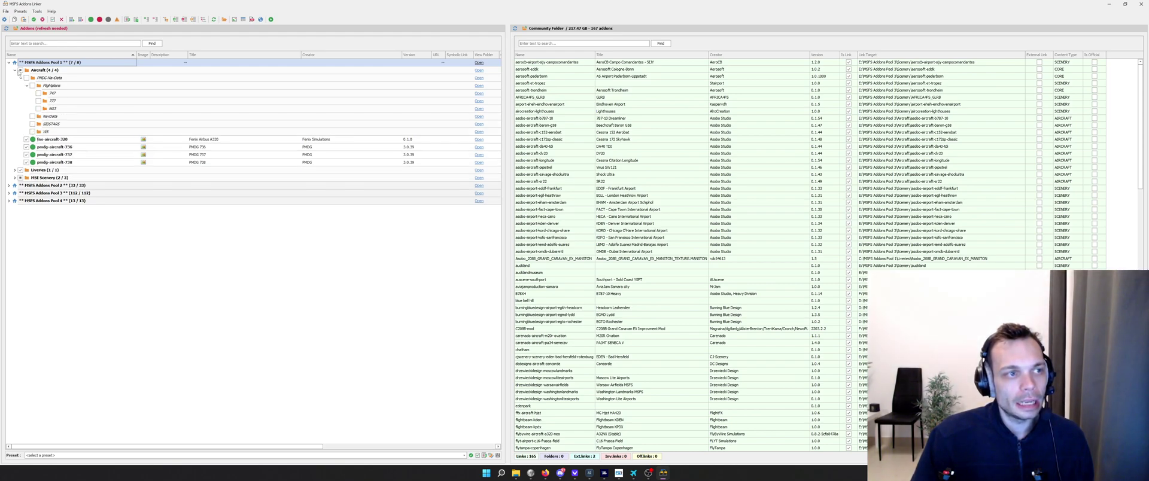
pyautogui.click(14, 70)
pyautogui.click(14, 86)
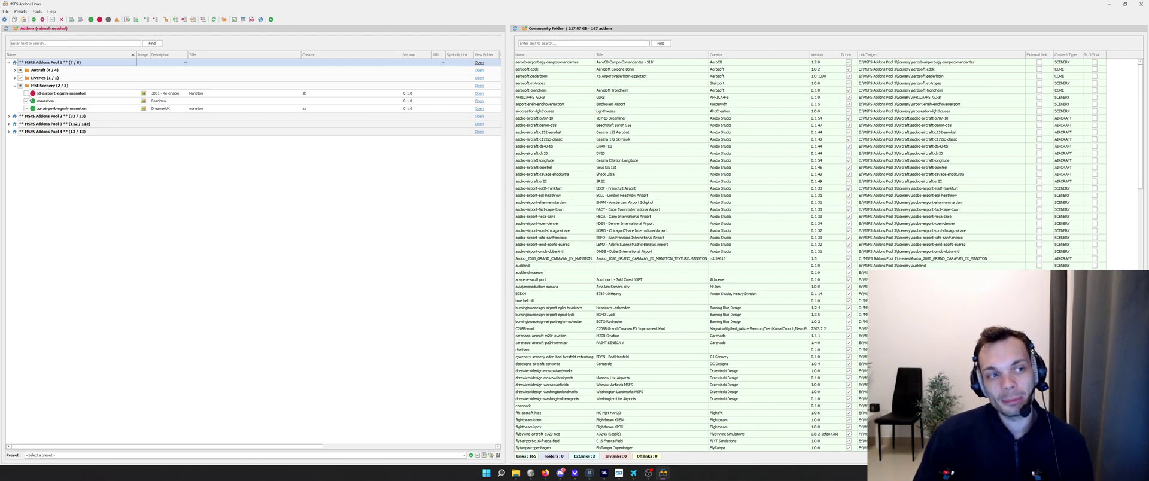
# Step: Try to enable the disabled Manston airport addon in MSE Scenery, decline to continue while the simulator is running, and close MSFS Addons Linker
pyautogui.click(26, 94)
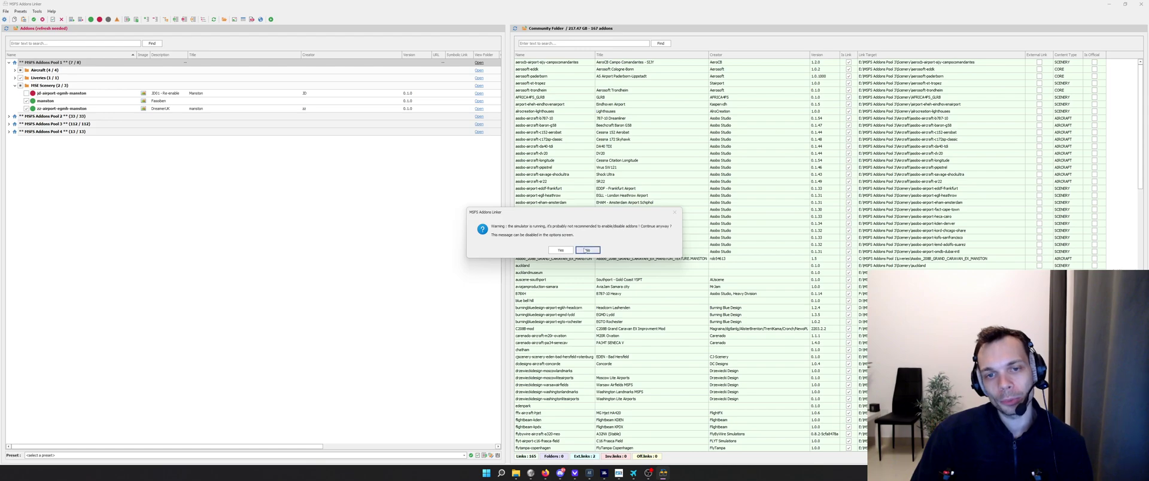
pyautogui.click(589, 250)
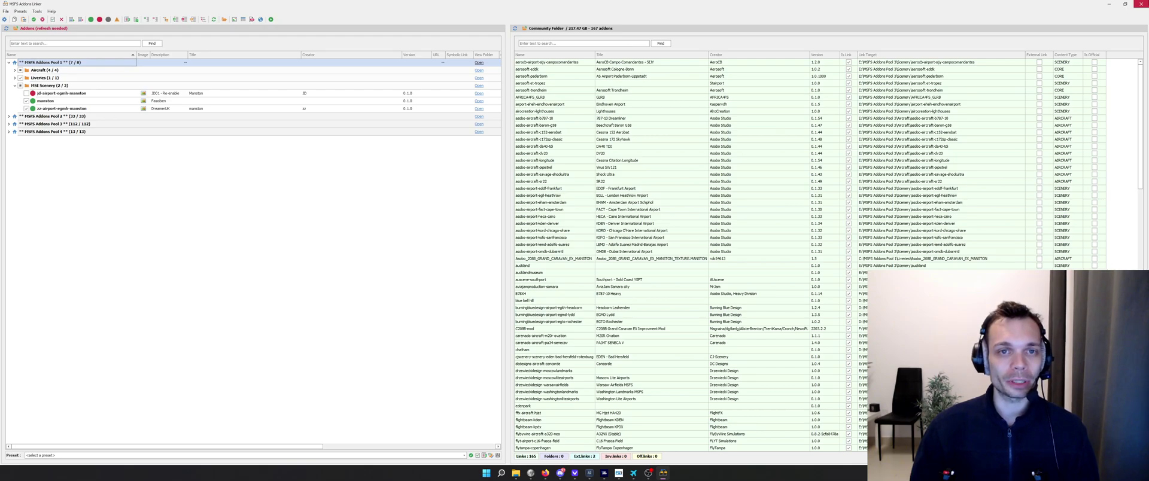
pyautogui.click(1141, 4)
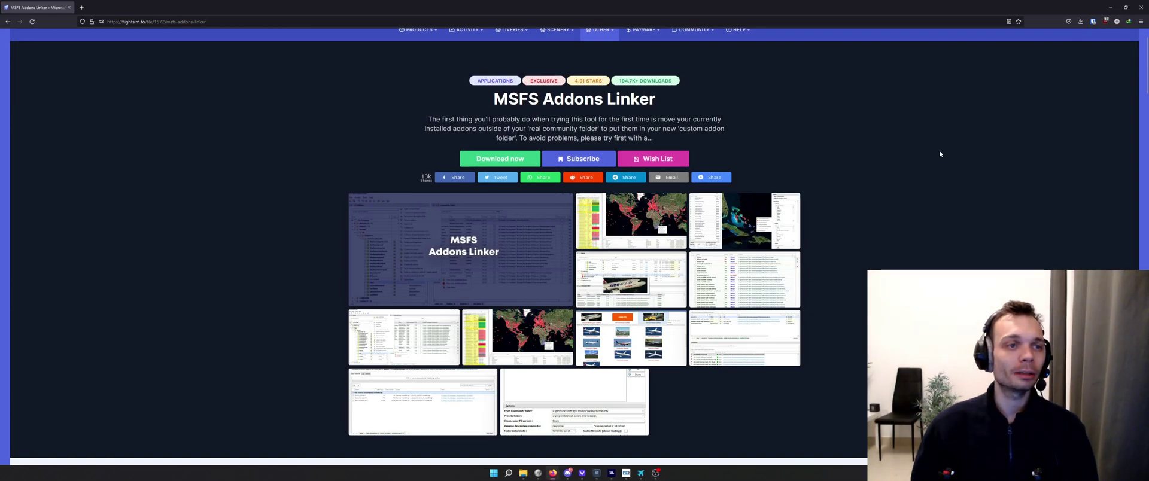